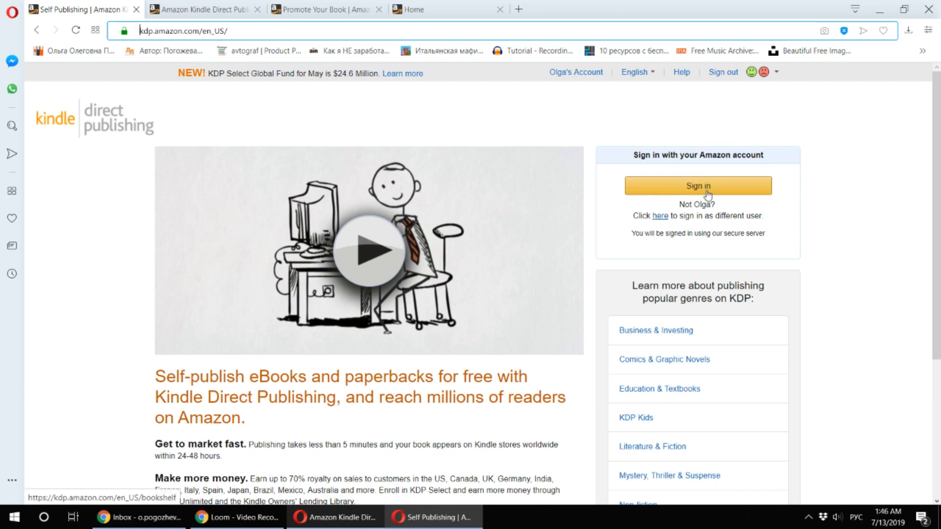
# - Switch to the bookshelf page and start creating a new Kindle eBook title
pyautogui.hotkey('ctrl', 'Tab')
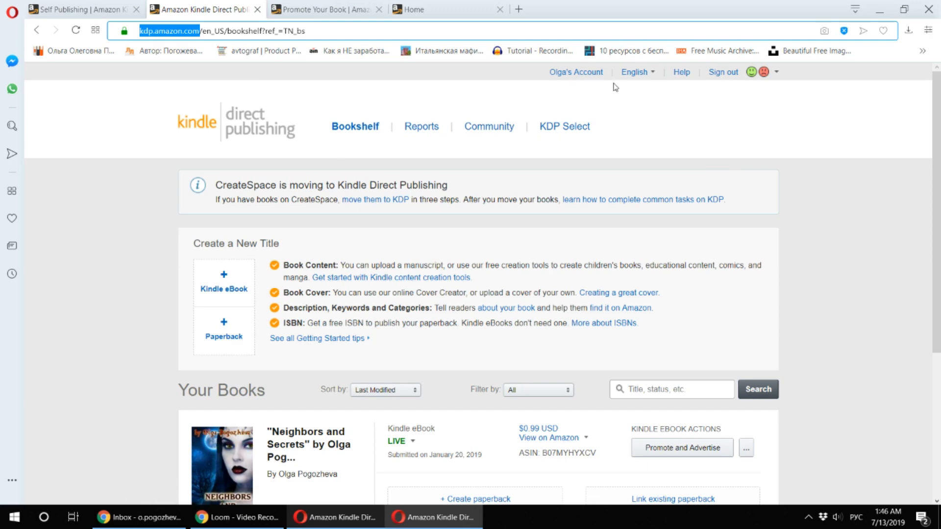
pyautogui.scroll(-2, 322, 198)
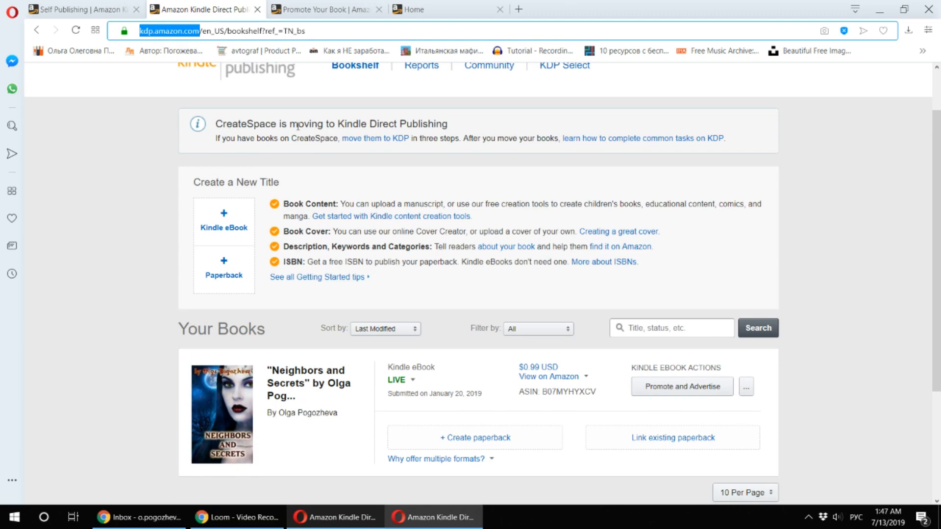
pyautogui.scroll(2, 297, 127)
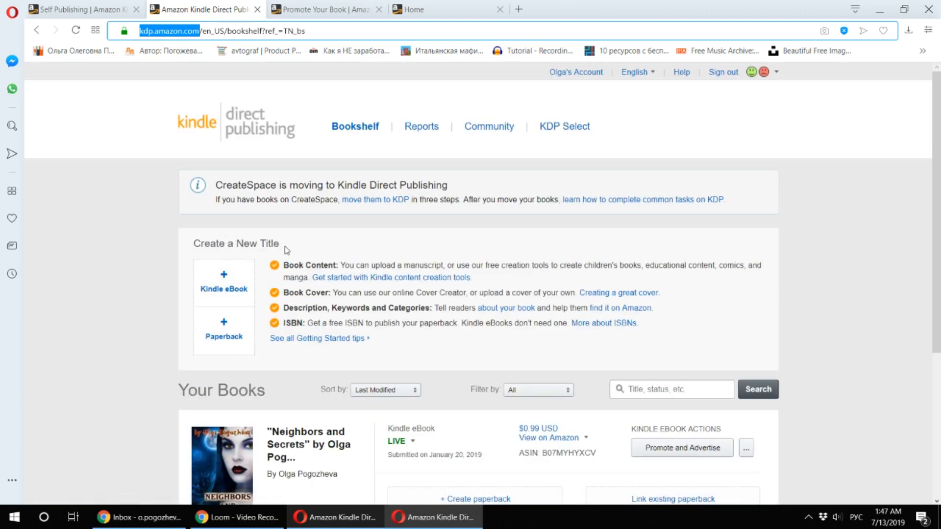
pyautogui.scroll(-2, 287, 249)
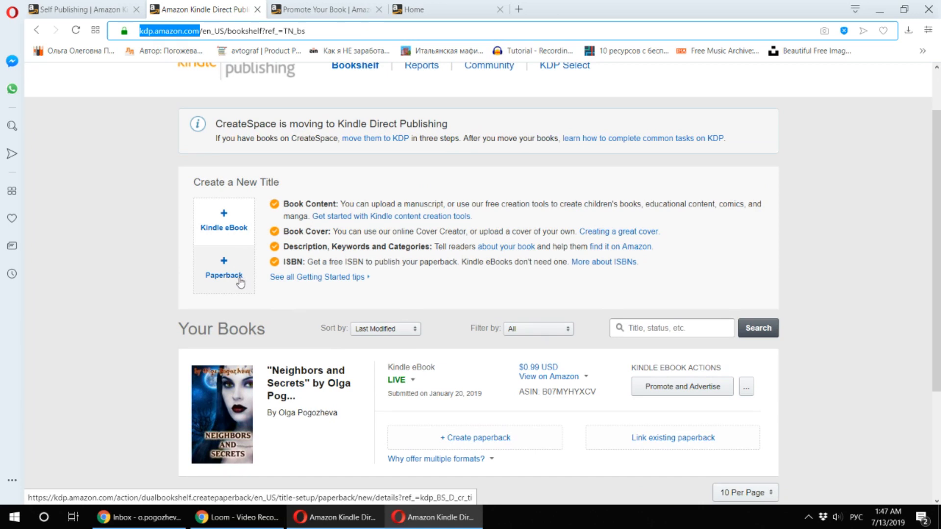
pyautogui.click(227, 216)
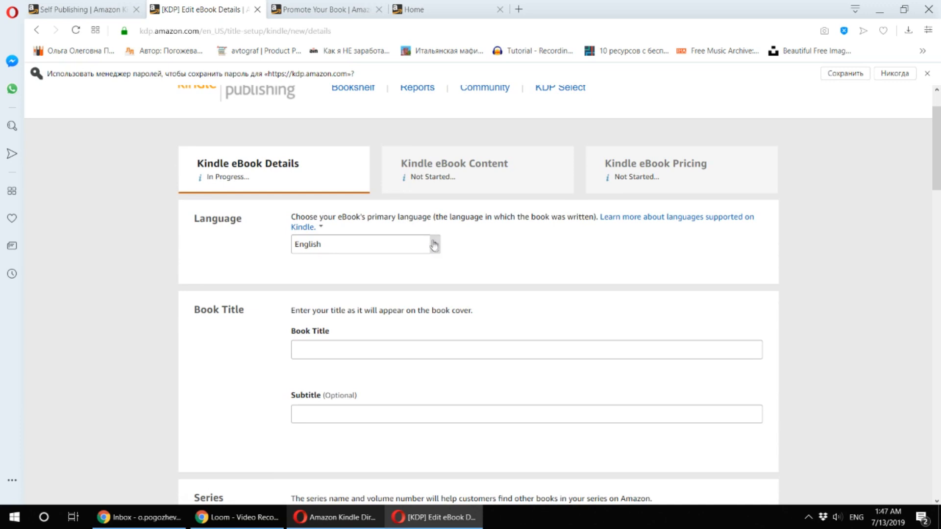
# - Browse the list of primary languages available for the eBook and close it
pyautogui.click(434, 244)
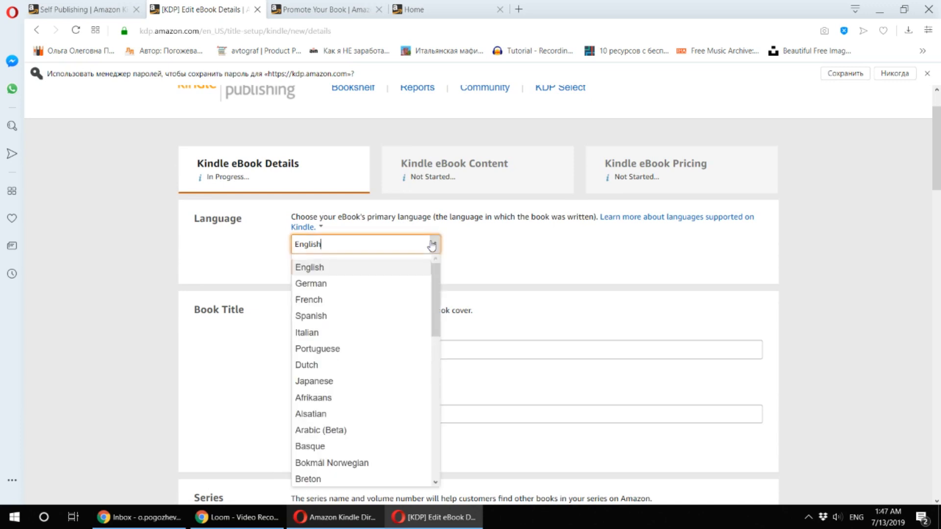
pyautogui.scroll(-5, 404, 293)
pyautogui.scroll(-4, 404, 294)
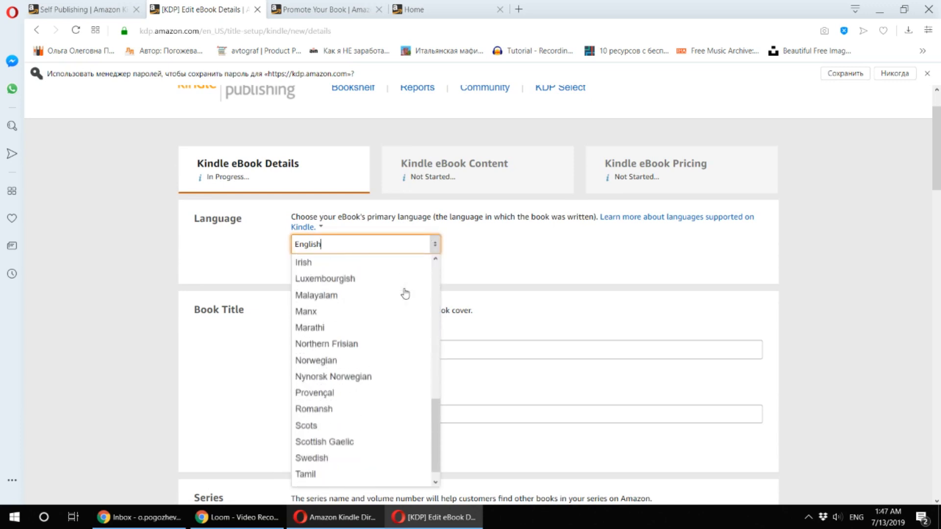
pyautogui.scroll(9, 405, 293)
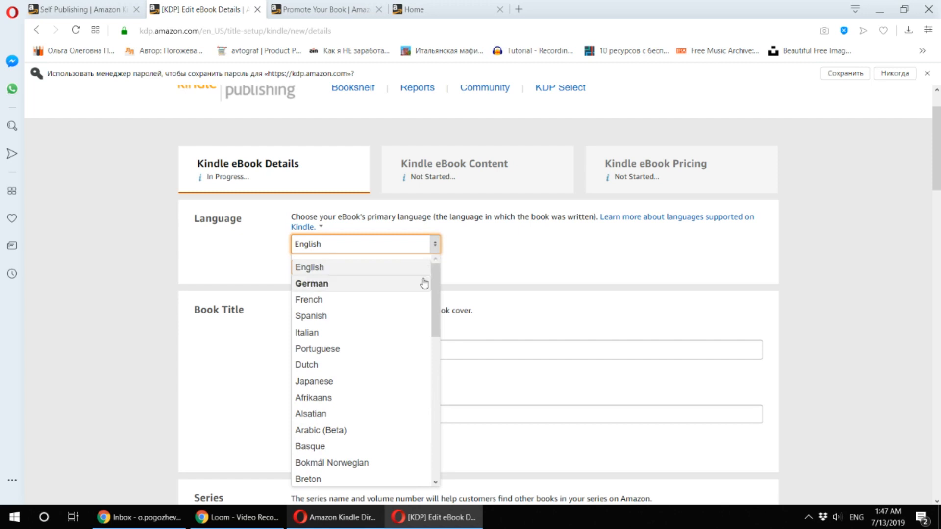
pyautogui.scroll(-9, 422, 280)
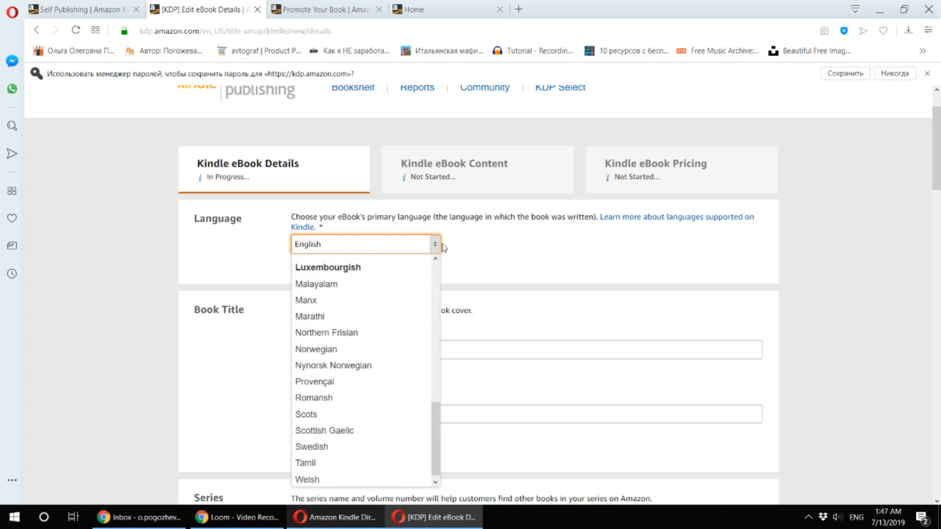
pyautogui.click(505, 251)
# - Enter "Neighbors & Secrets" as the book title in the eBook details
pyautogui.scroll(-3, 474, 265)
pyautogui.click(345, 203)
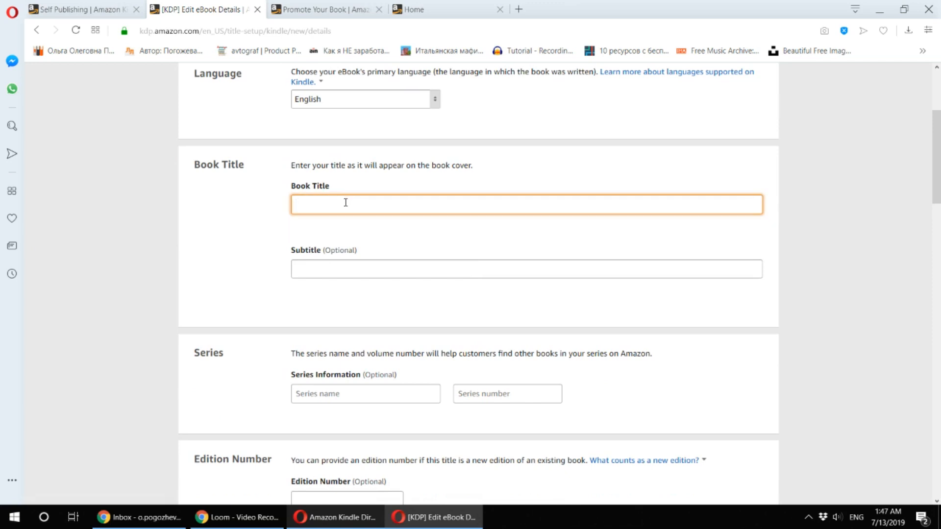
pyautogui.write('Neighbors & Secrets')
# - Go through the optional subtitle, series name and edition number fields of the eBook details
pyautogui.click(352, 276)
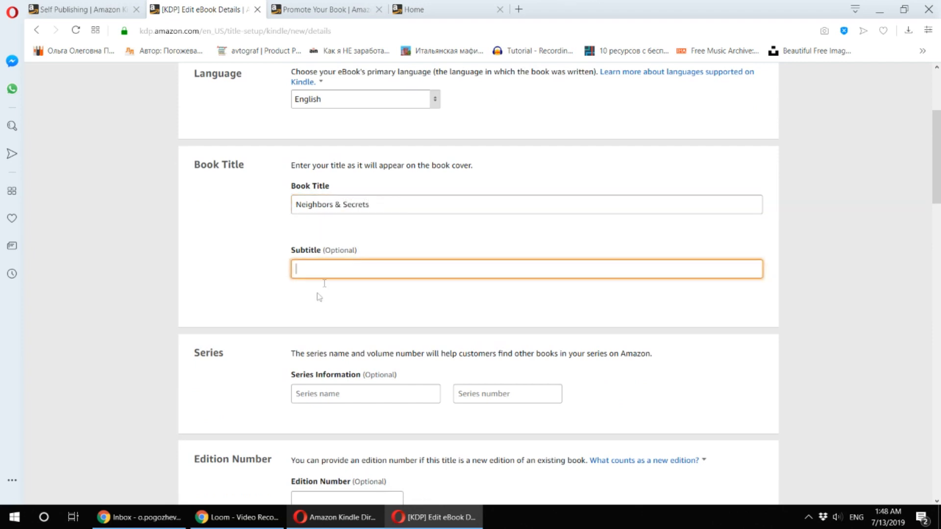
pyautogui.scroll(-1, 319, 296)
pyautogui.click(403, 330)
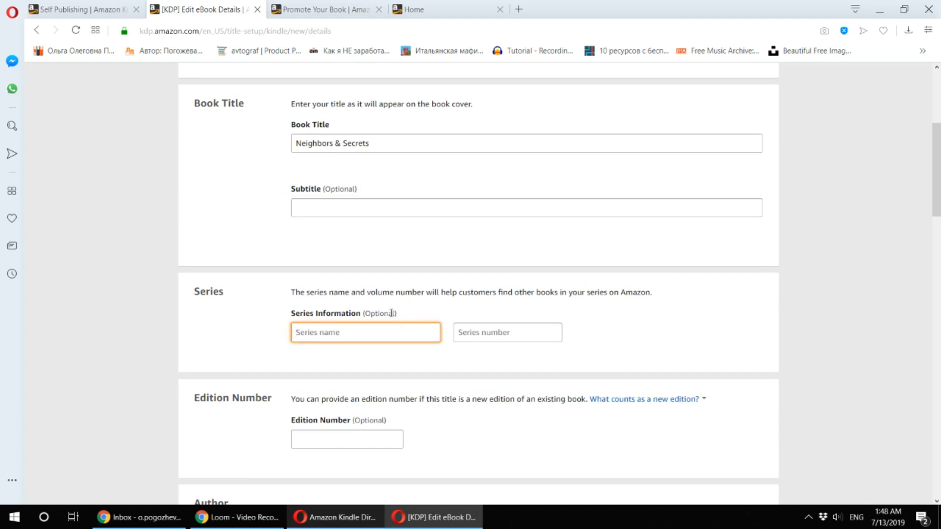
pyautogui.scroll(-4, 391, 324)
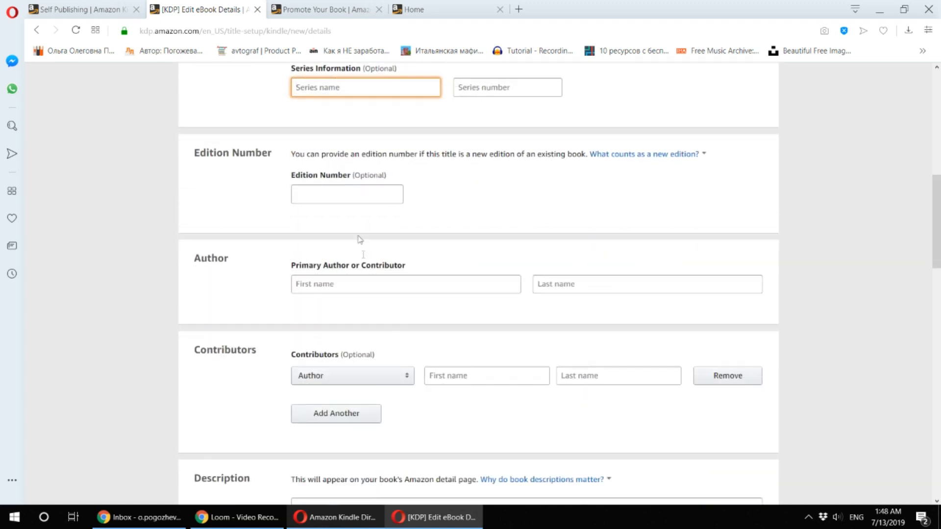
pyautogui.click(338, 192)
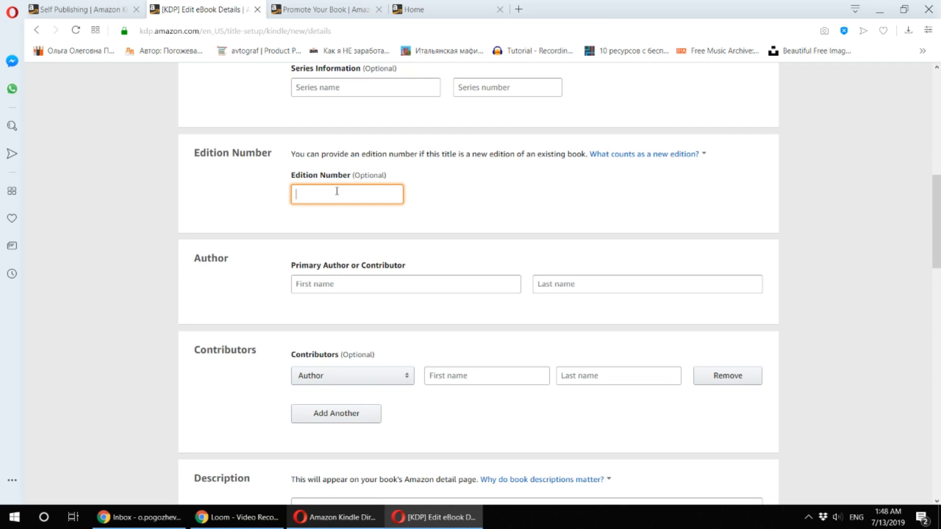
# - Paste the copied book synopsis, beginning "A remote village at the edge of the Threshold", into the description
pyautogui.scroll(-5, 337, 192)
pyautogui.click(403, 256)
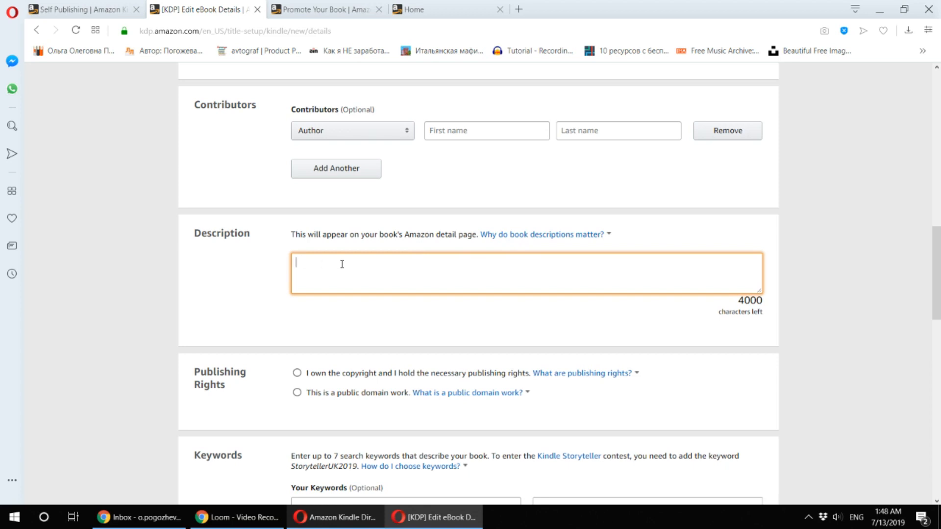
pyautogui.scroll(-1, 342, 264)
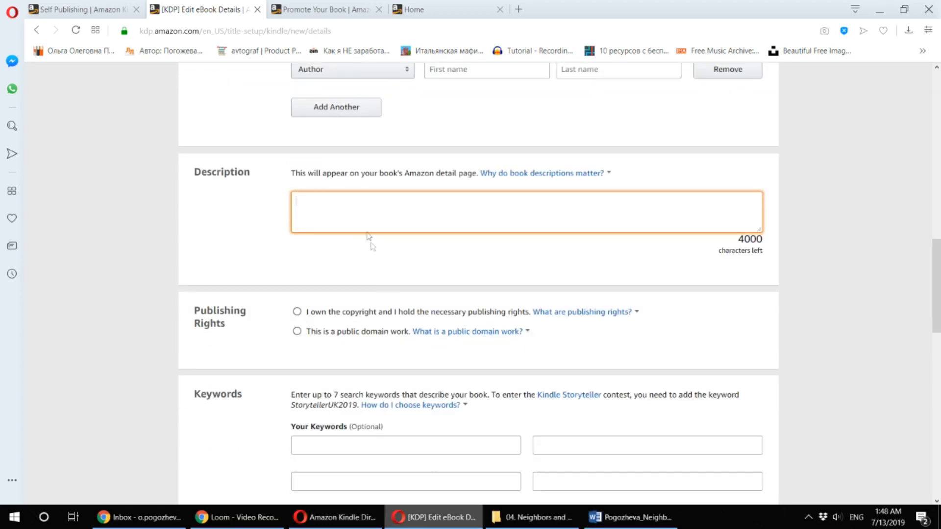
pyautogui.hotkey('ctrl', 'v')
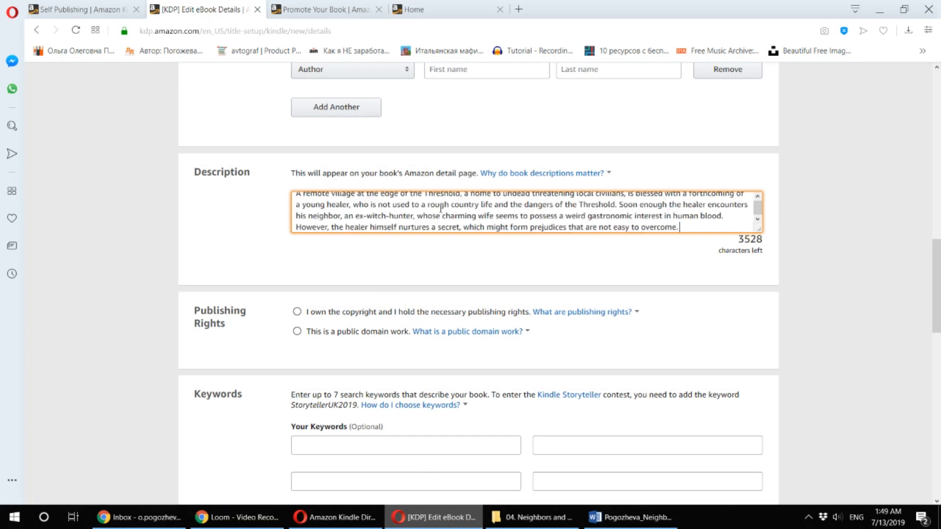
# - Check the pasted description from start to end and its remaining character allowance
pyautogui.scroll(1, 468, 212)
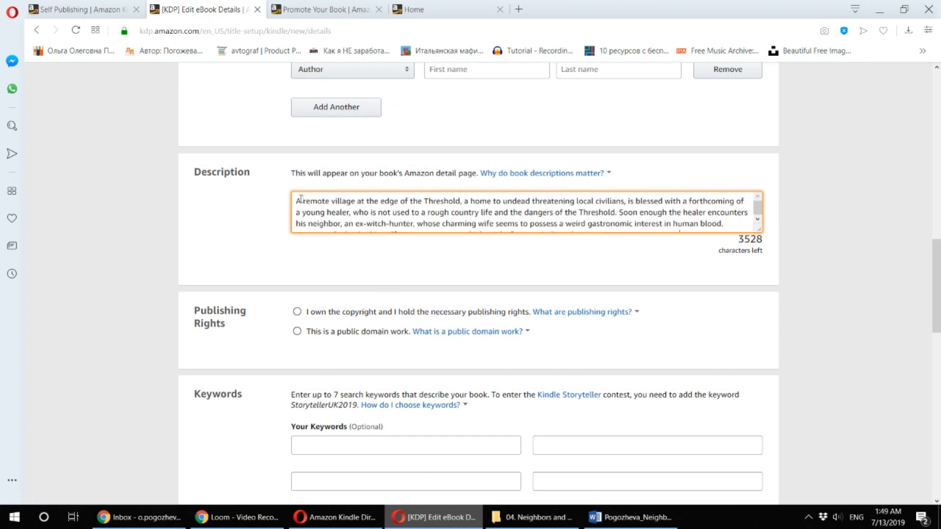
pyautogui.moveTo(297, 201); pyautogui.dragTo(587, 250)
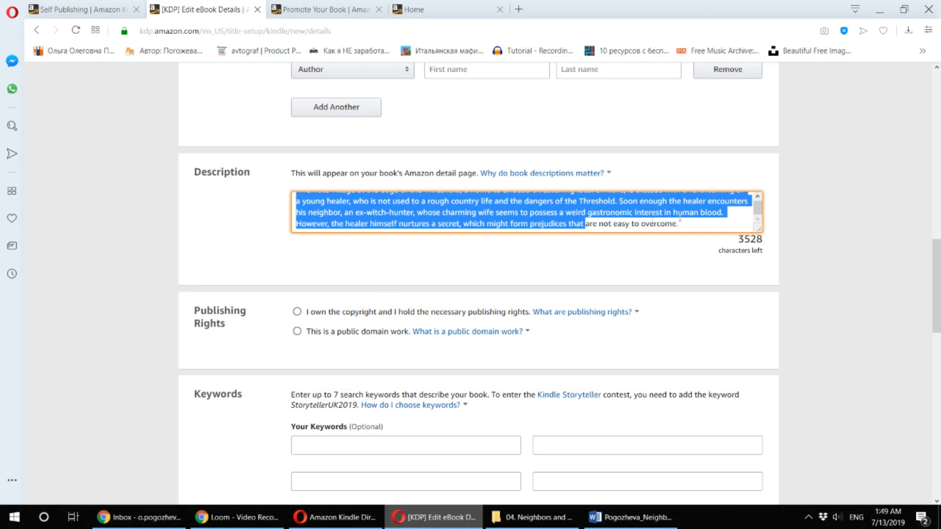
pyautogui.moveTo(700, 224); pyautogui.dragTo(317, 184)
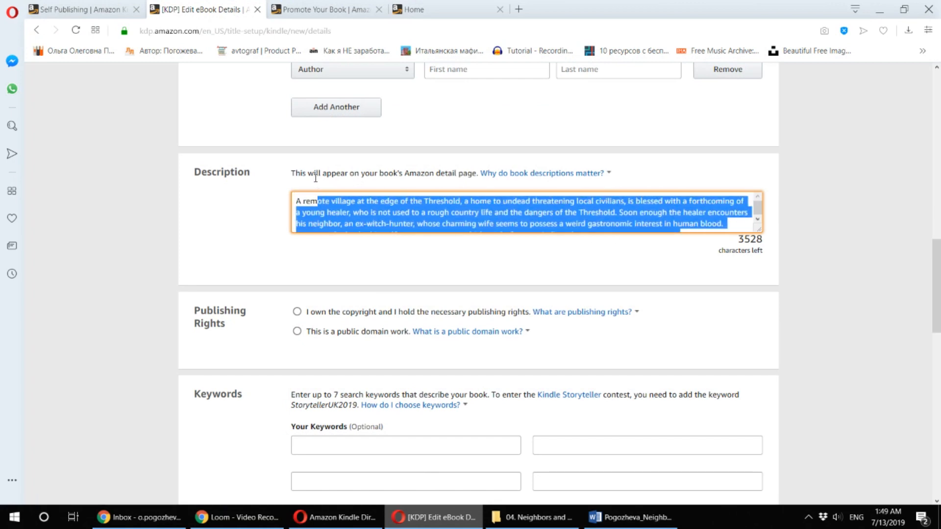
pyautogui.moveTo(733, 242); pyautogui.dragTo(774, 264)
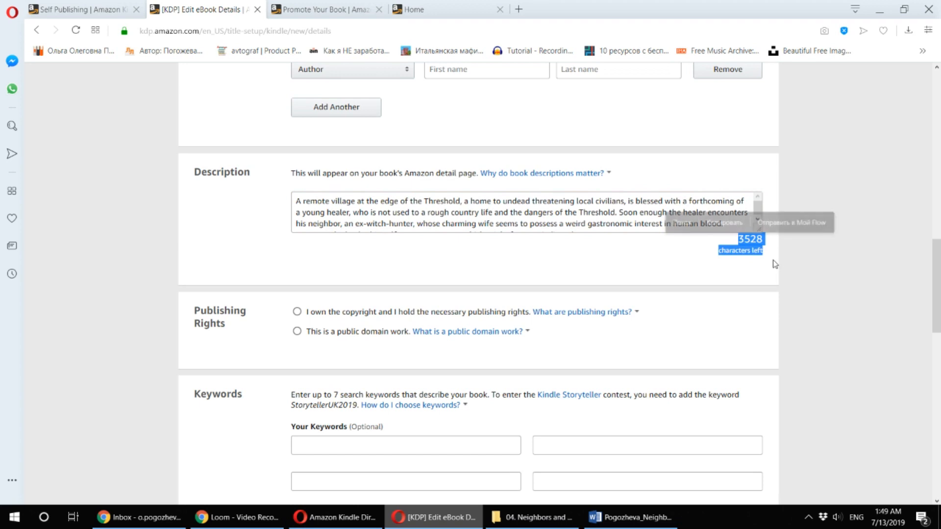
pyautogui.click(725, 269)
# - Declare that you own the copyright and hold the necessary publishing rights, then place the cursor in the first keyword field
pyautogui.scroll(-4, 546, 257)
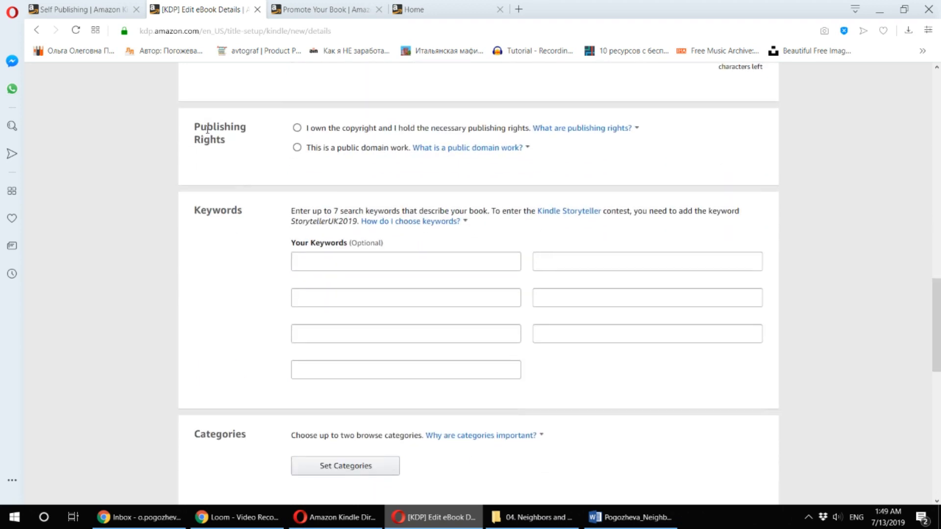
pyautogui.click(297, 128)
pyautogui.scroll(-1, 356, 254)
pyautogui.click(343, 200)
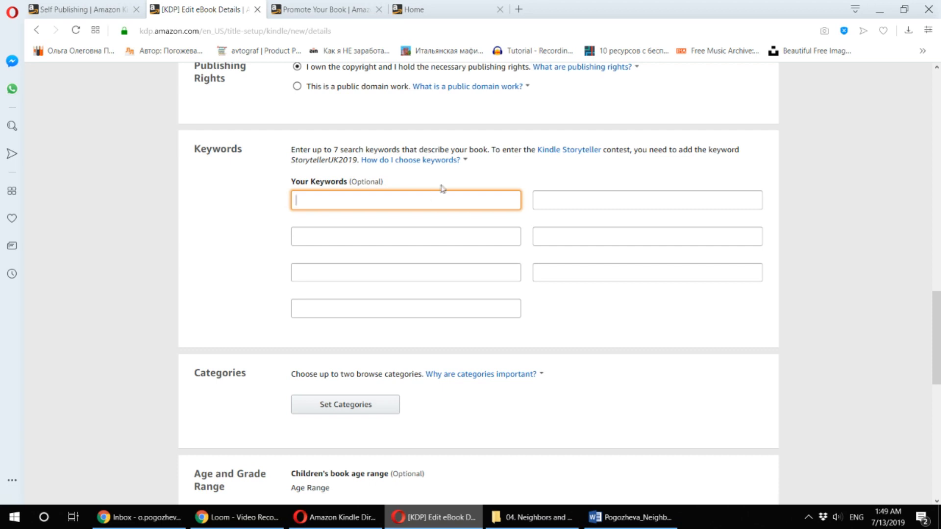
# - Open the browse category chooser, look into the Fiction category, and close it without selecting any category
pyautogui.scroll(-2, 436, 191)
pyautogui.click(317, 287)
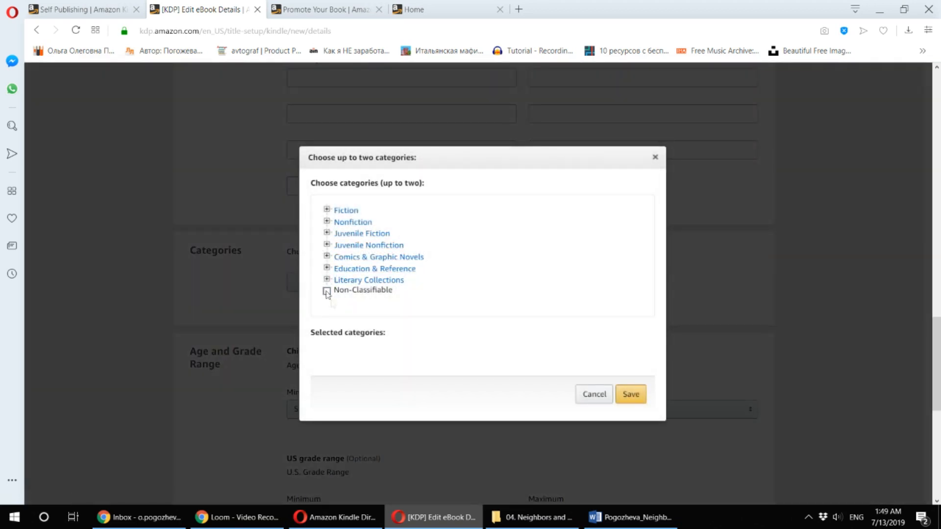
pyautogui.click(327, 209)
pyautogui.press('Escape')
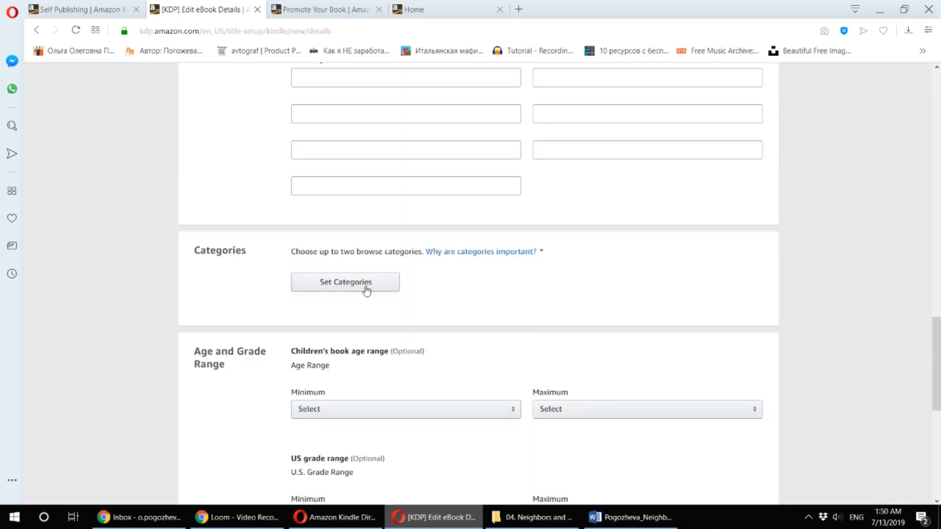
# - Review the age and grade range, pre-order and saving options at the end of the eBook details
pyautogui.scroll(-2, 396, 282)
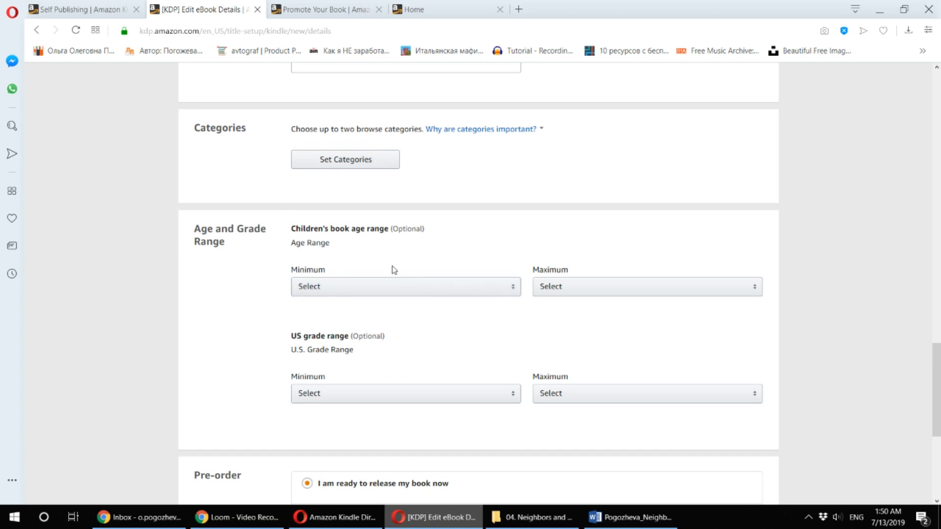
pyautogui.scroll(-2, 393, 269)
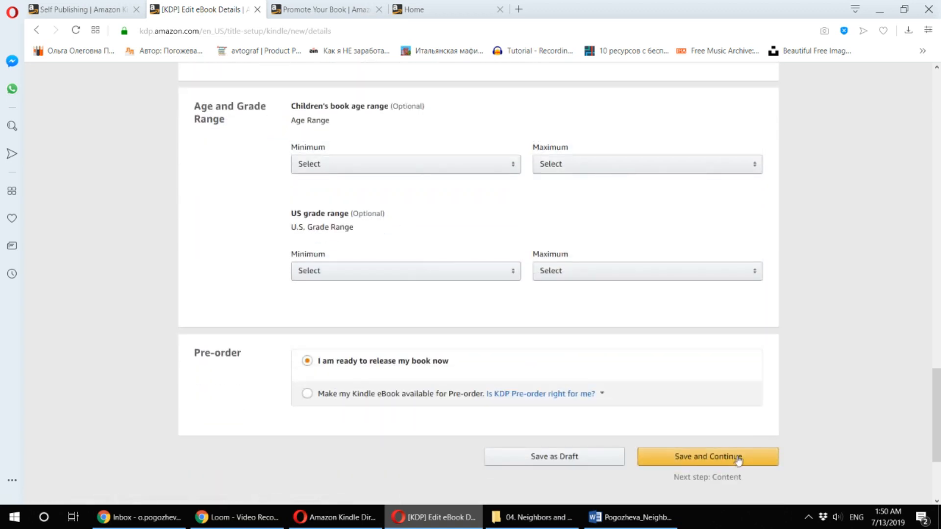
pyautogui.moveTo(937, 445); pyautogui.dragTo(936, 146)
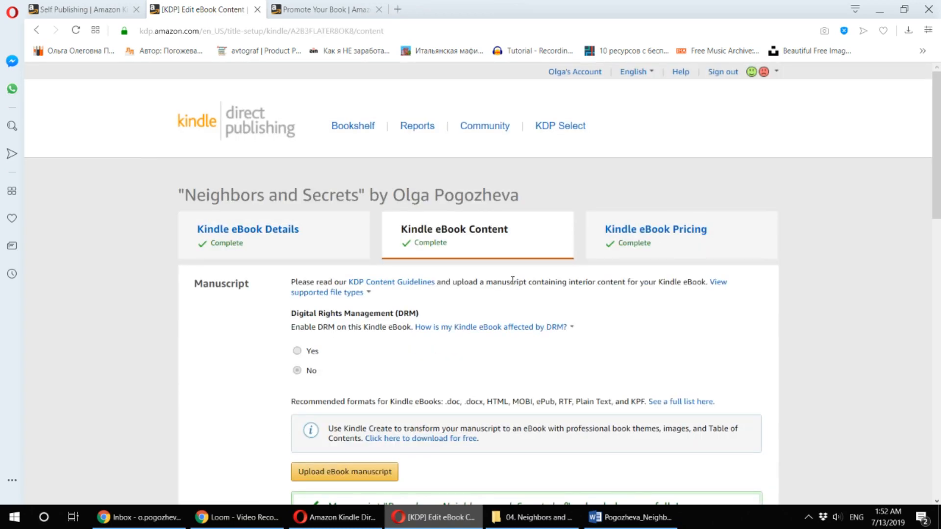
# - Switch to Kindle Create and resume the existing Neighbors and Secrets project
pyautogui.scroll(-3, 543, 341)
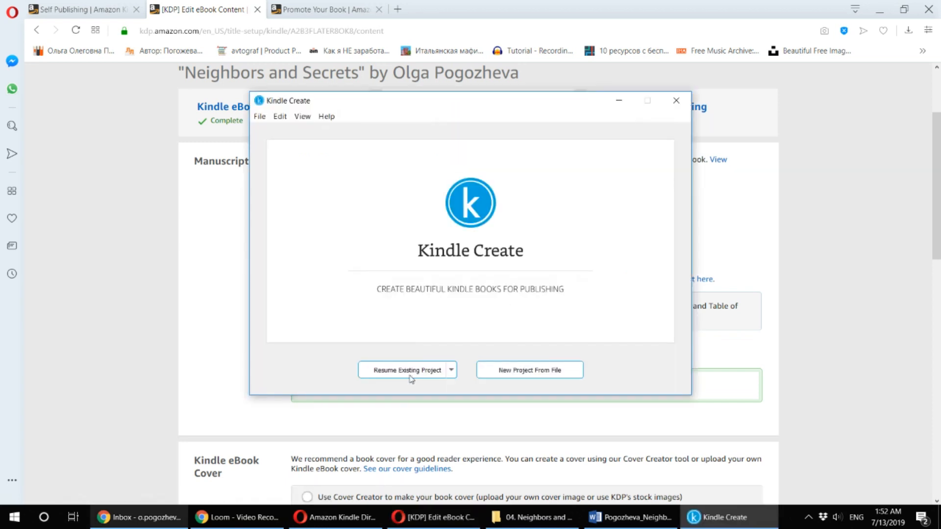
pyautogui.click(403, 374)
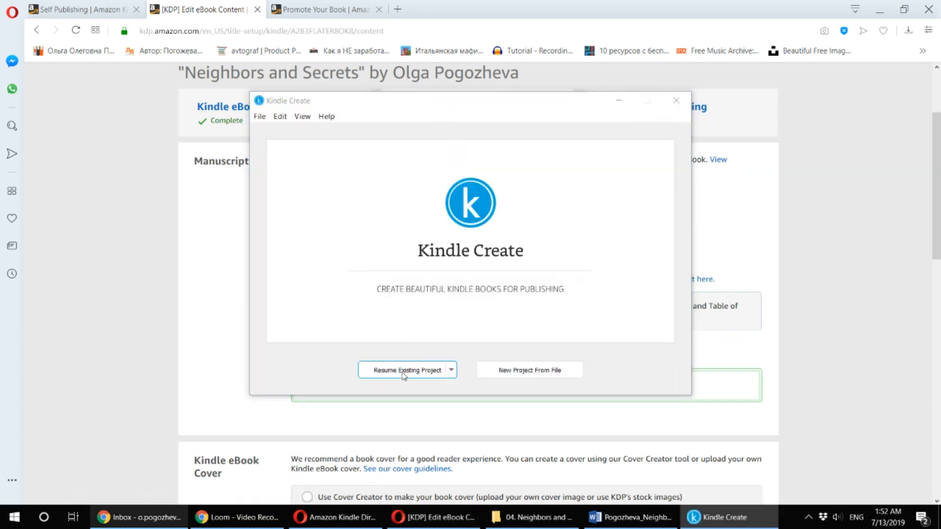
pyautogui.click(421, 208)
pyautogui.click(621, 387)
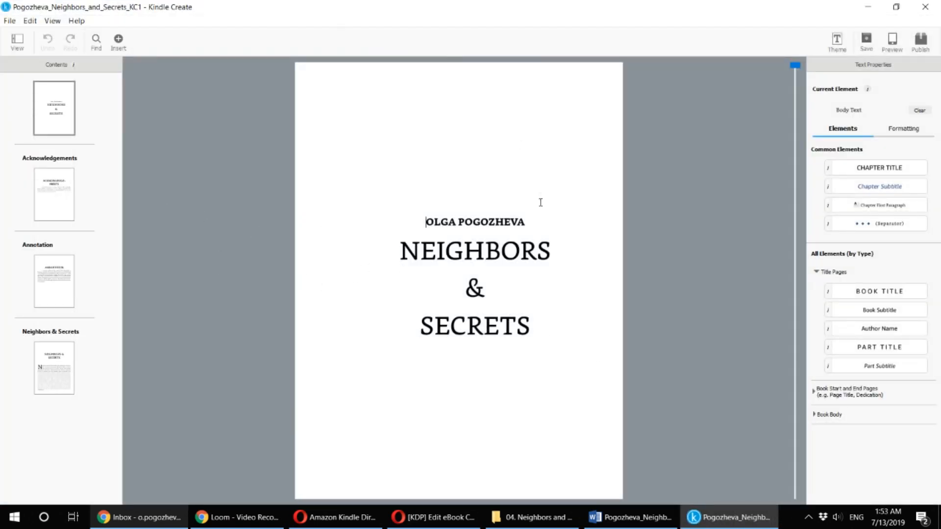
# - Look through the title page, Acknowledgements, Annotation and Neighbors & Secrets sections, and inspect the chapter's first paragraph
pyautogui.click(466, 288)
pyautogui.click(68, 192)
pyautogui.click(42, 290)
pyautogui.click(65, 379)
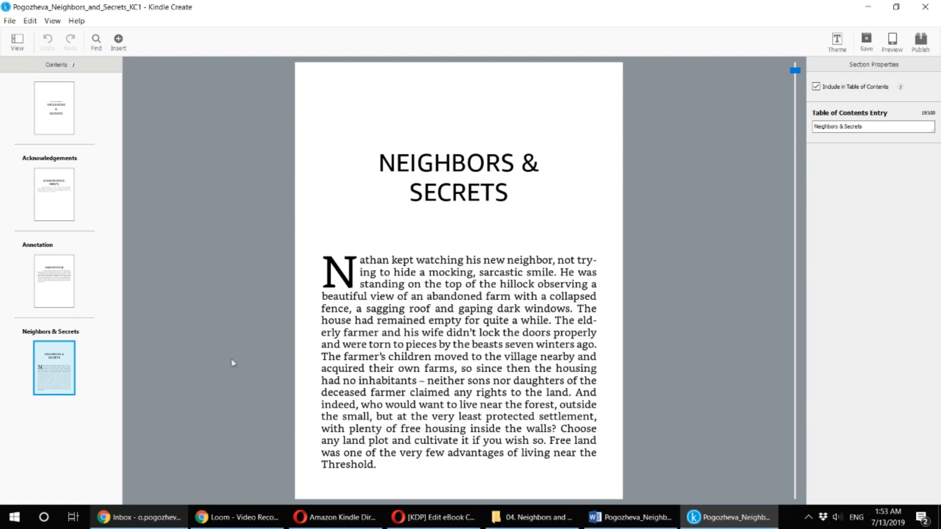
pyautogui.moveTo(498, 271); pyautogui.dragTo(525, 437)
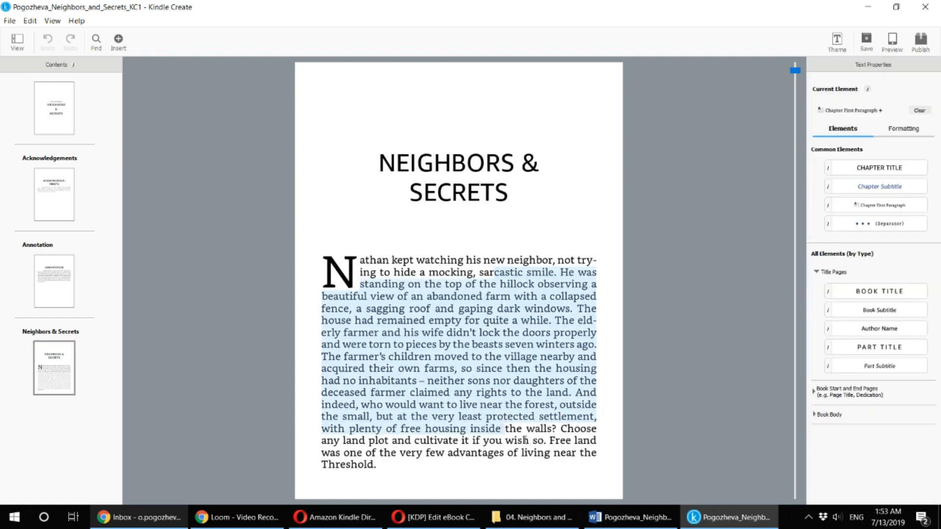
pyautogui.click(534, 441)
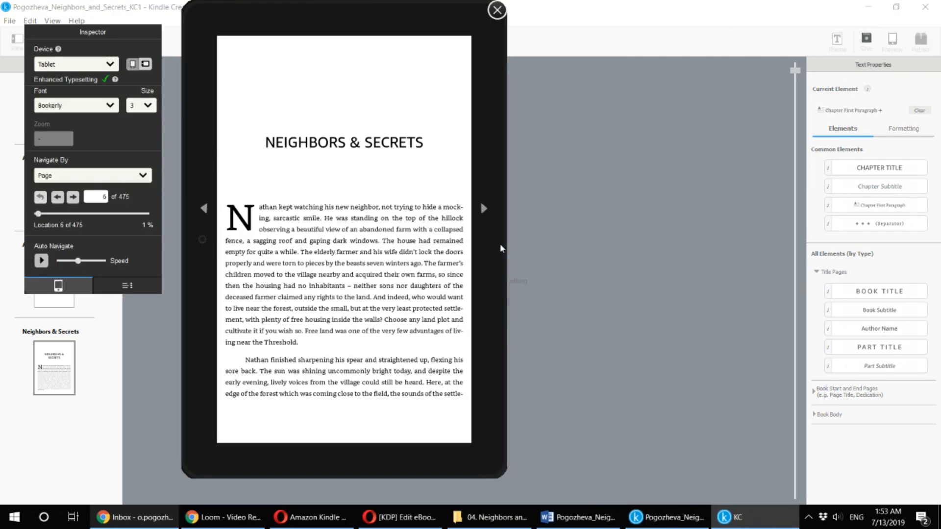
# - Page through the book in the tablet preview to check its layout
pyautogui.click(202, 211)
pyautogui.click(201, 212)
pyautogui.click(202, 214)
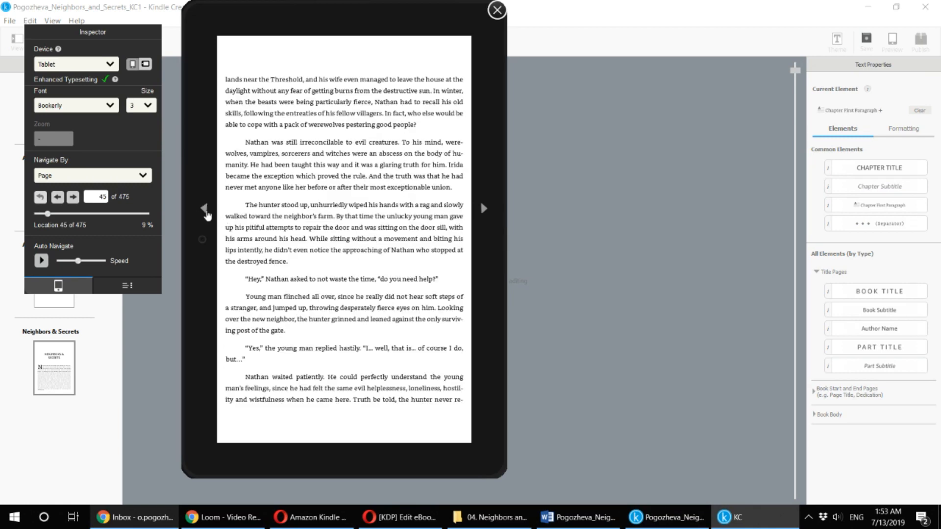
# - Check the flow of the chapter text by moving back and forward through further pages of the Kindle Create preview
pyautogui.click(206, 213)
pyautogui.click(206, 214)
pyautogui.click(207, 214)
pyautogui.click(485, 211)
pyautogui.click(484, 211)
pyautogui.click(485, 211)
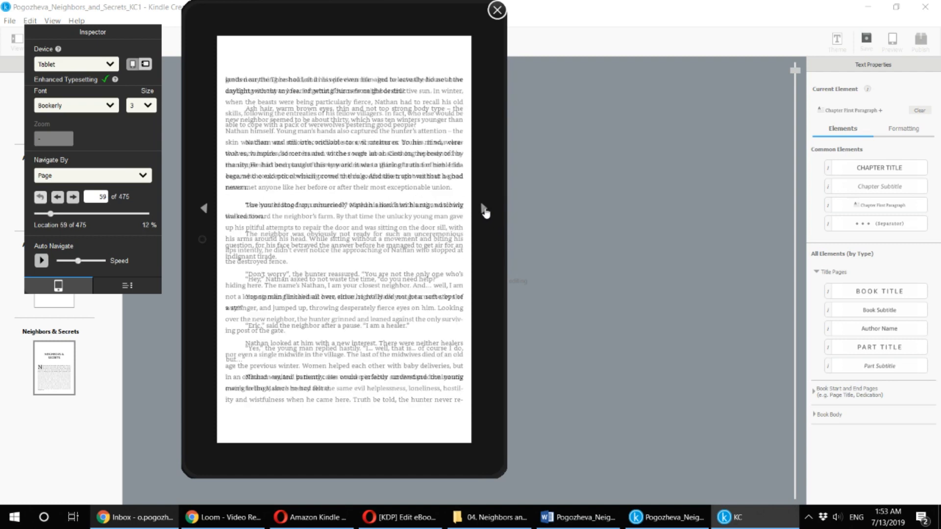
pyautogui.click(484, 210)
pyautogui.click(484, 211)
pyautogui.click(484, 211)
pyautogui.click(485, 211)
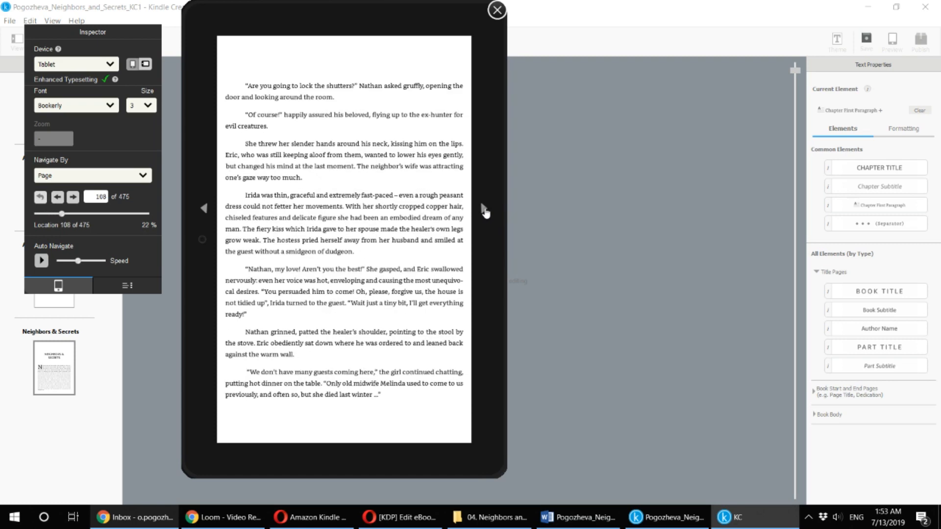
pyautogui.click(484, 210)
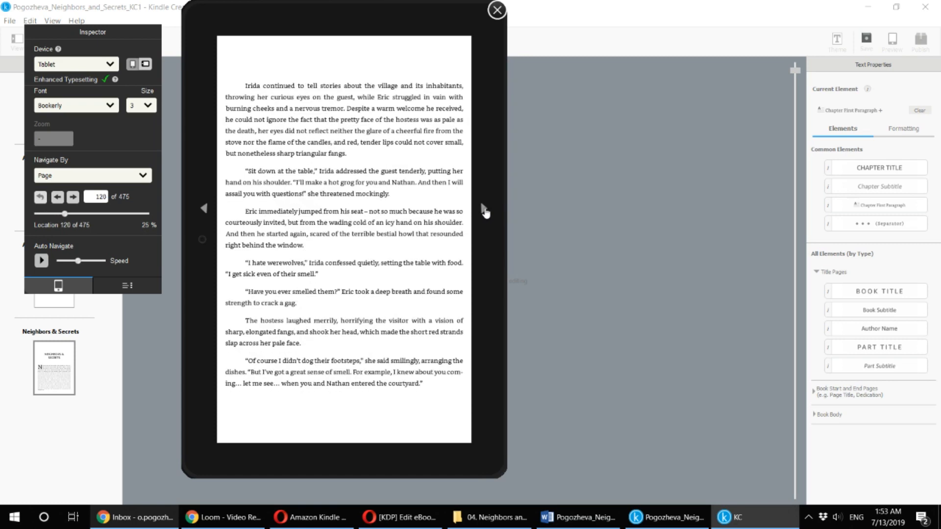
pyautogui.click(485, 211)
pyautogui.click(484, 210)
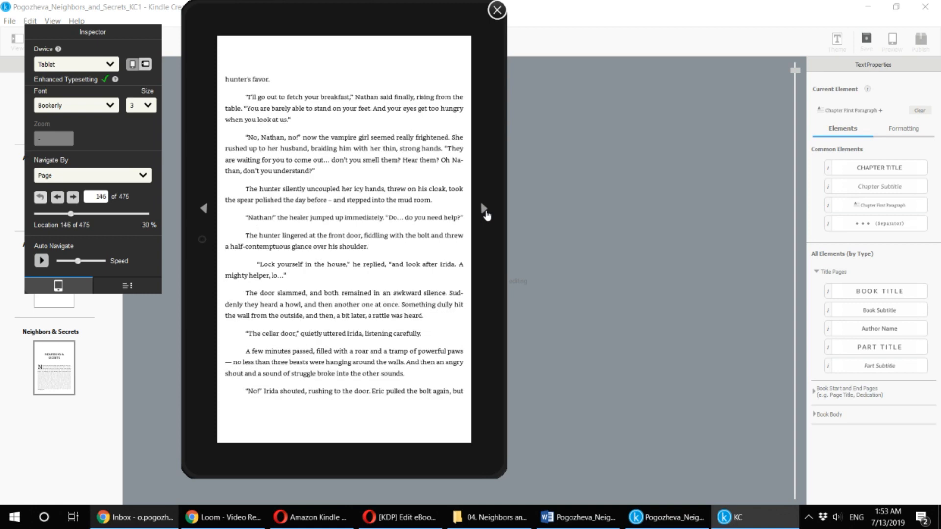
pyautogui.click(484, 211)
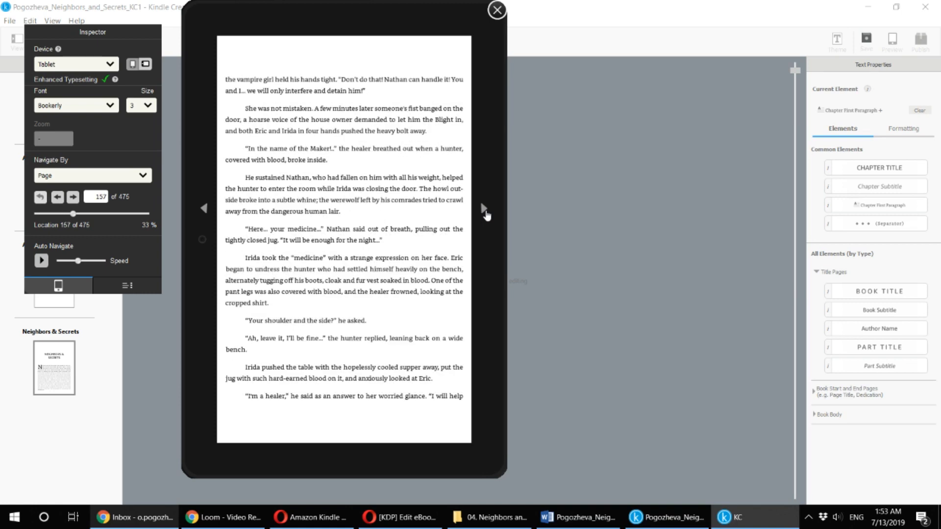
pyautogui.click(485, 211)
pyautogui.click(485, 212)
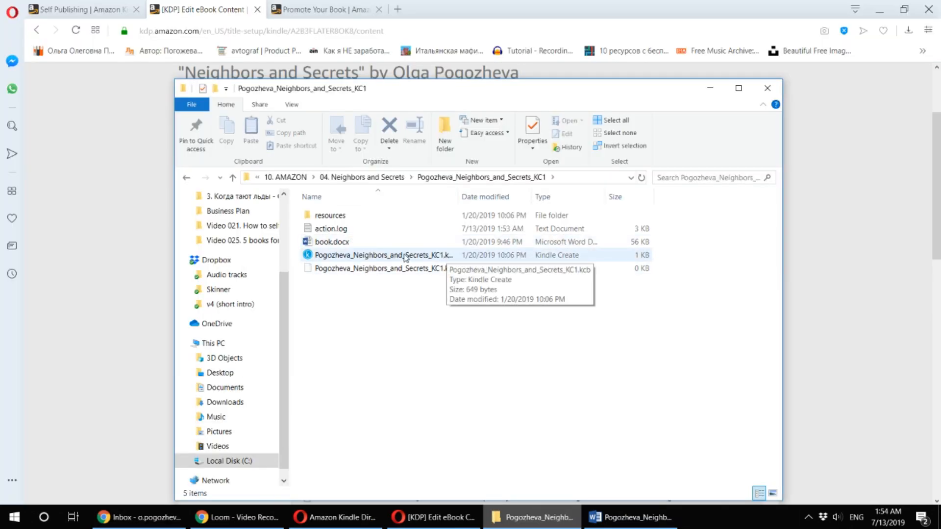
# - Select the Kindle Create .kcb project file in its project folder and widen the Name column to show full file names
pyautogui.click(405, 256)
pyautogui.moveTo(458, 196); pyautogui.dragTo(544, 230)
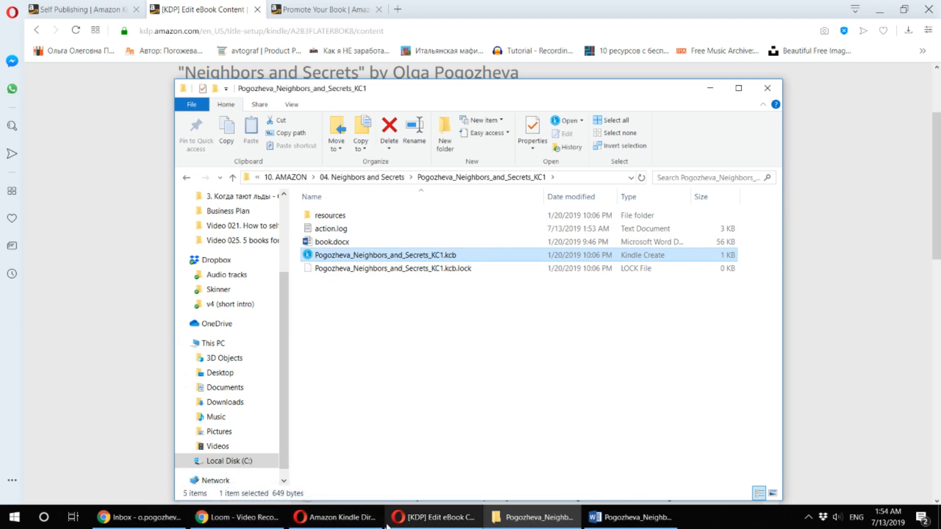
# - Switch to the KDP eBook Content page in the browser and review the recommended manuscript formats
pyautogui.click(411, 523)
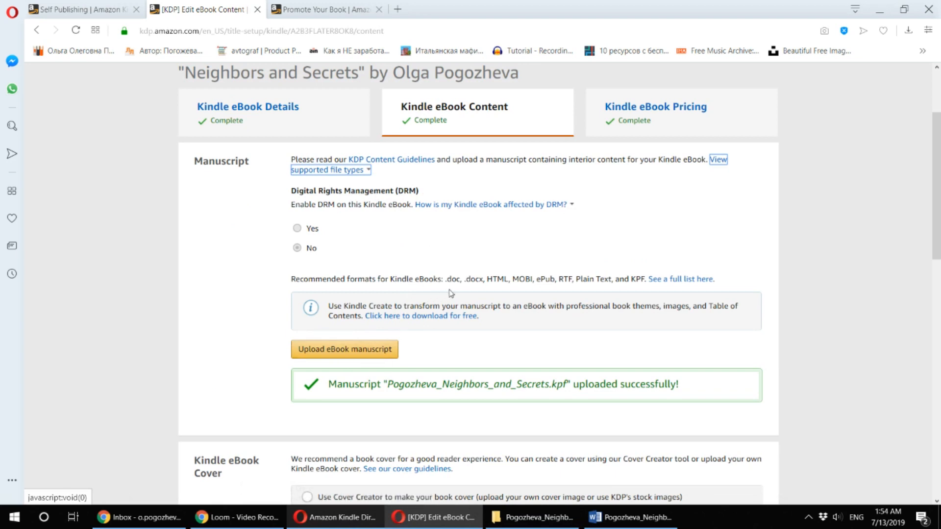
pyautogui.moveTo(448, 279); pyautogui.dragTo(574, 279)
pyautogui.click(490, 356)
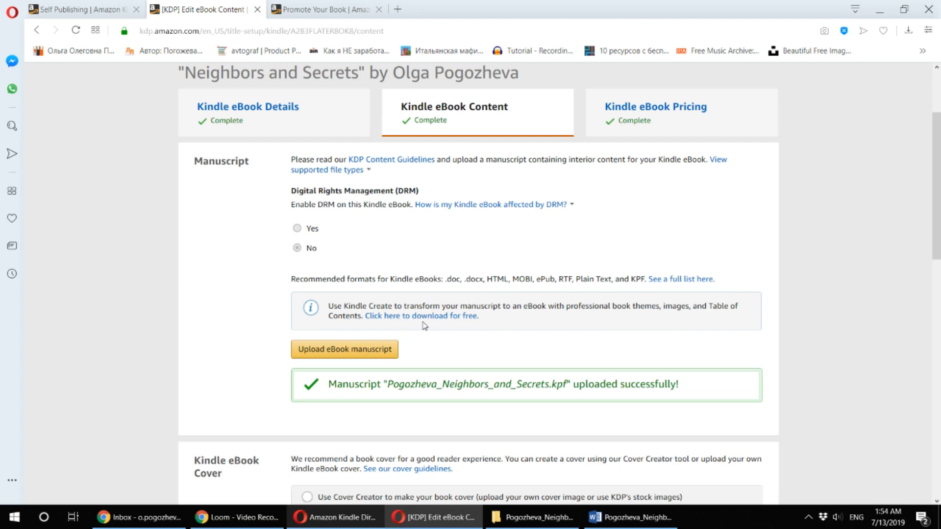
# - Review the eBook cover options, highlighting the Cover Creator mention, and look over the preview and ISBN sections
pyautogui.scroll(-5, 425, 326)
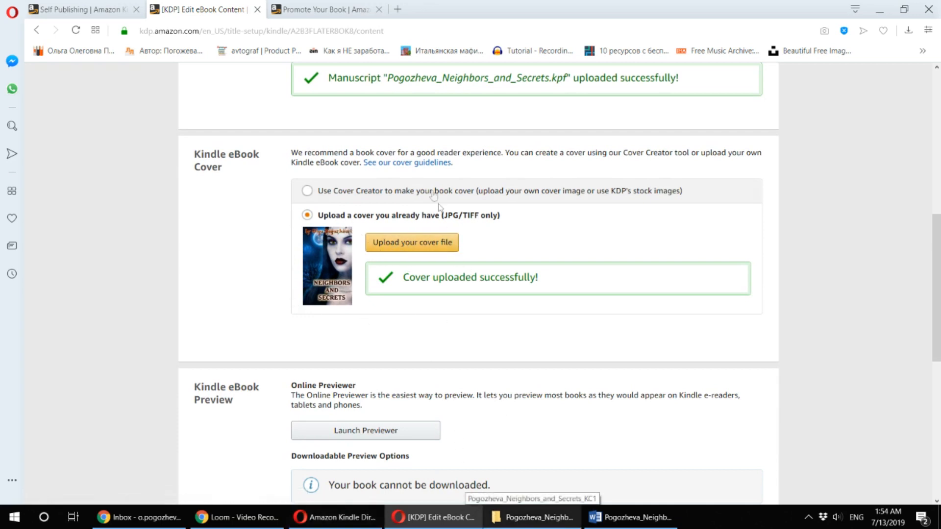
pyautogui.moveTo(523, 151); pyautogui.dragTo(693, 150)
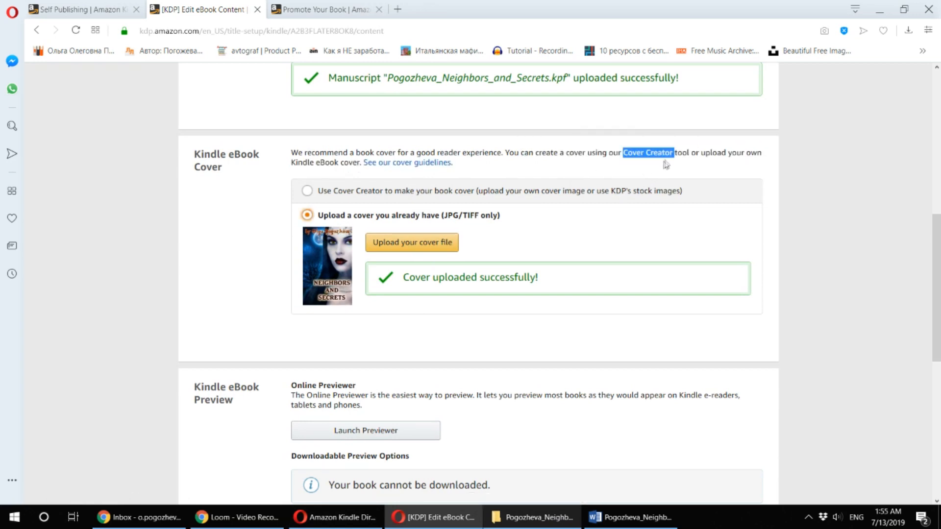
pyautogui.scroll(-5, 598, 244)
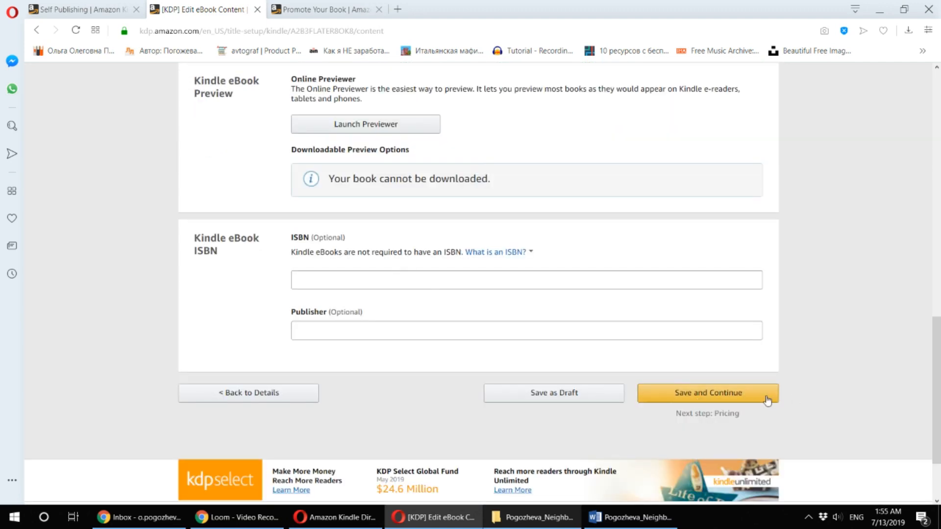
# - Open the Kindle eBook Pricing page and examine the royalty plans and the explanation of worldwide rights under Territories
pyautogui.moveTo(937, 379); pyautogui.dragTo(937, 131)
pyautogui.click(667, 239)
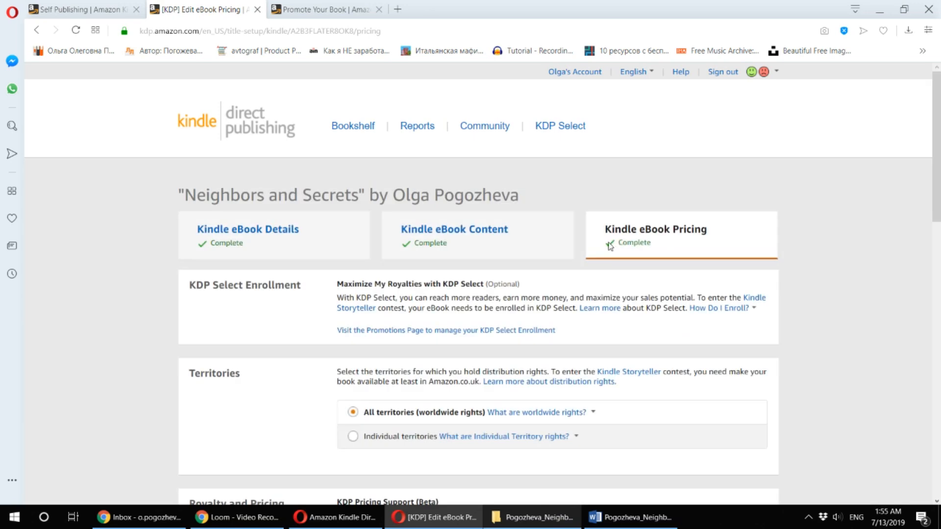
pyautogui.scroll(-7, 429, 218)
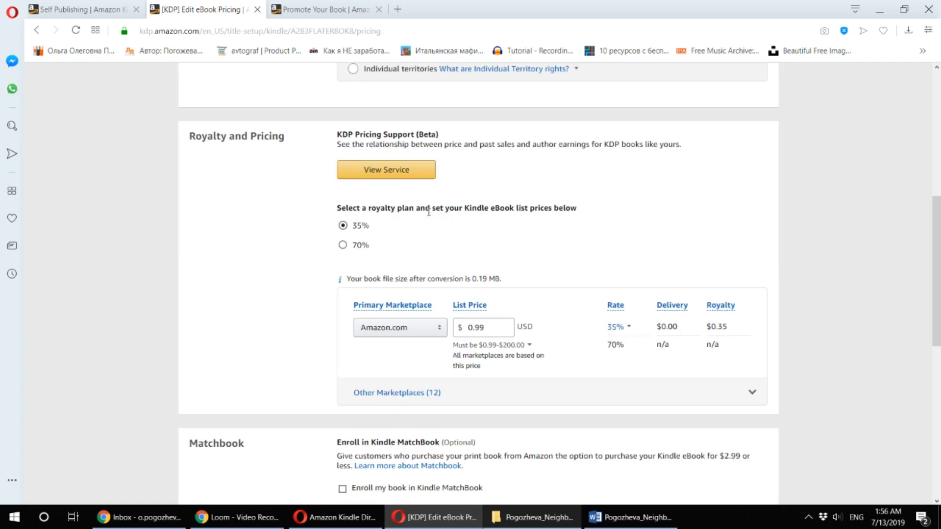
pyautogui.moveTo(439, 204); pyautogui.dragTo(439, 208)
pyautogui.click(437, 209)
pyautogui.scroll(6, 412, 273)
pyautogui.click(550, 353)
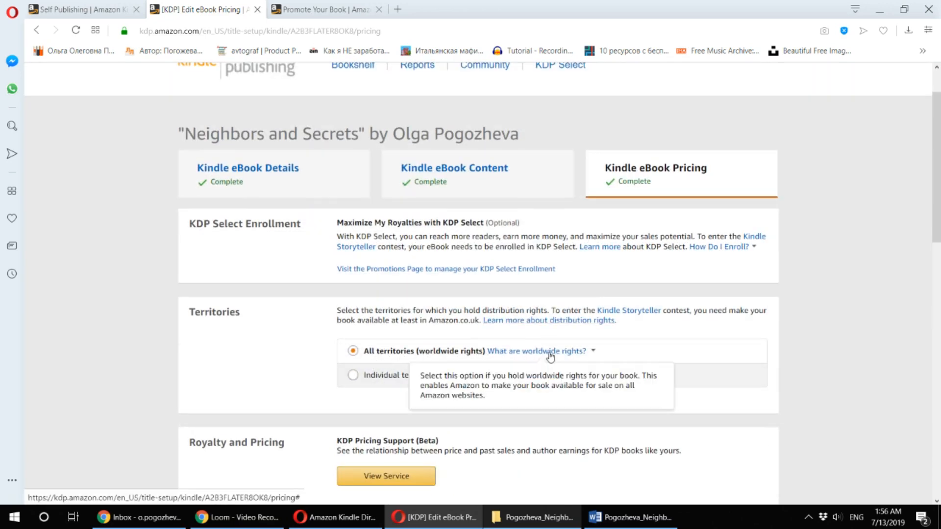
# - Review the list price, MatchBook and book lending options, and highlight the publishing time notice in the Terms & Conditions
pyautogui.scroll(-9, 588, 357)
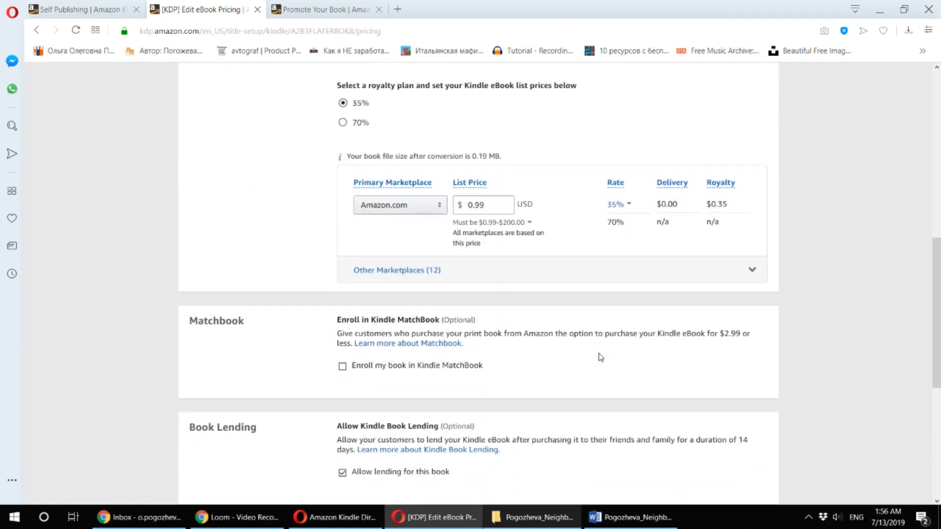
pyautogui.click(500, 205)
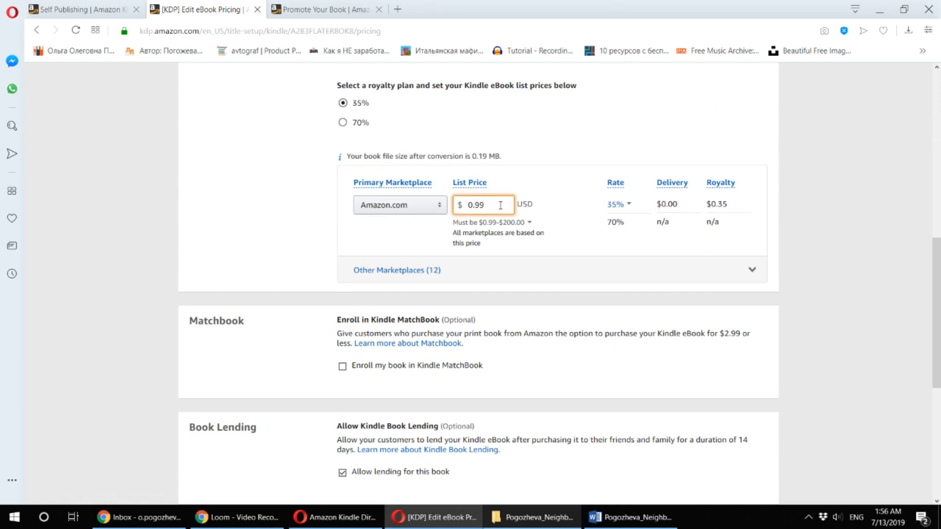
pyautogui.scroll(-4, 500, 206)
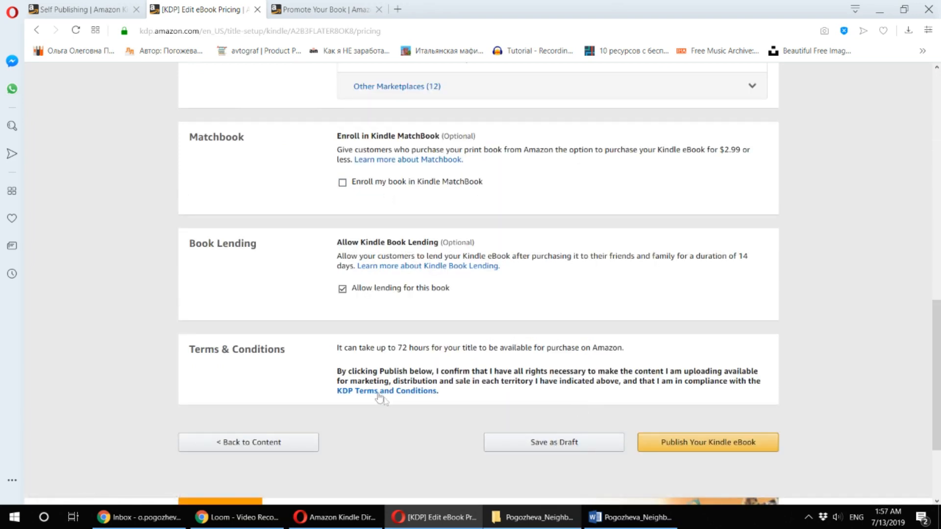
pyautogui.moveTo(338, 350); pyautogui.dragTo(633, 345)
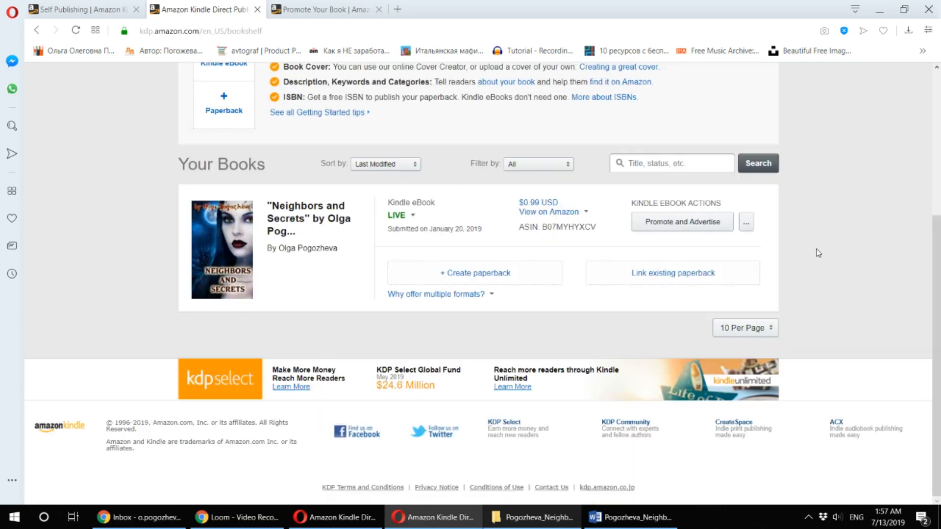
# - From the Bookshelf, visit the author's Amazon page and open the Neighbors and Secrets Kindle edition product page
pyautogui.scroll(3, 818, 251)
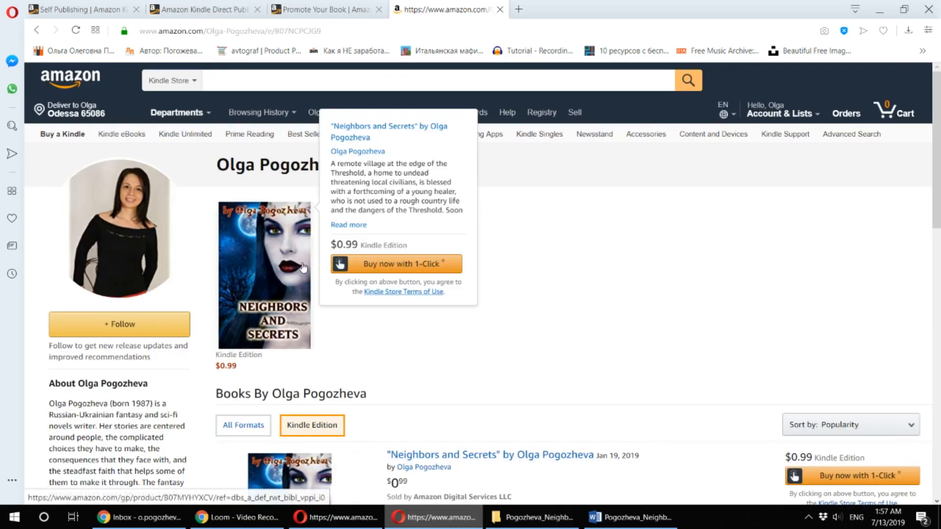
pyautogui.scroll(-5, 304, 267)
pyautogui.click(505, 217)
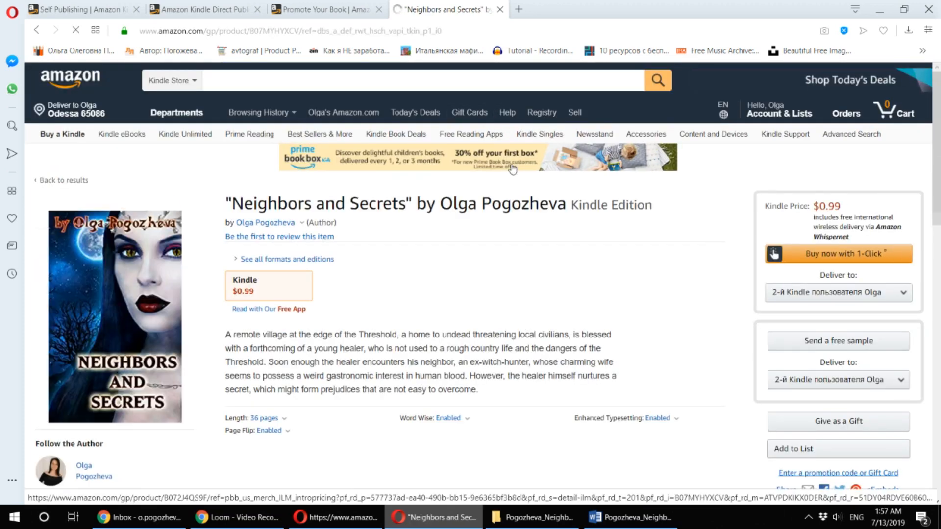
# - Examine the author biography on the book's product page, highlighting its text, and return to the book's main details
pyautogui.scroll(-15, 378, 256)
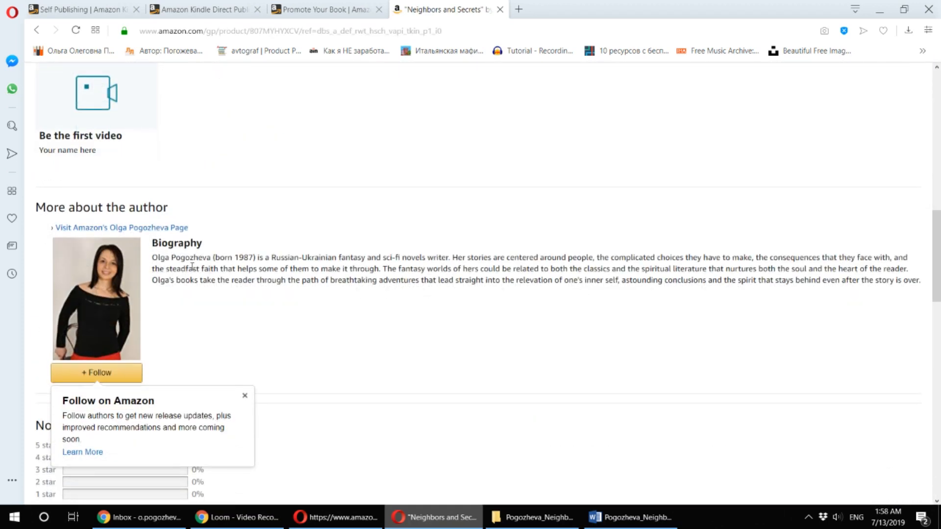
pyautogui.tripleClick(198, 269)
pyautogui.click(304, 278)
pyautogui.tripleClick(445, 269)
pyautogui.scroll(15, 443, 254)
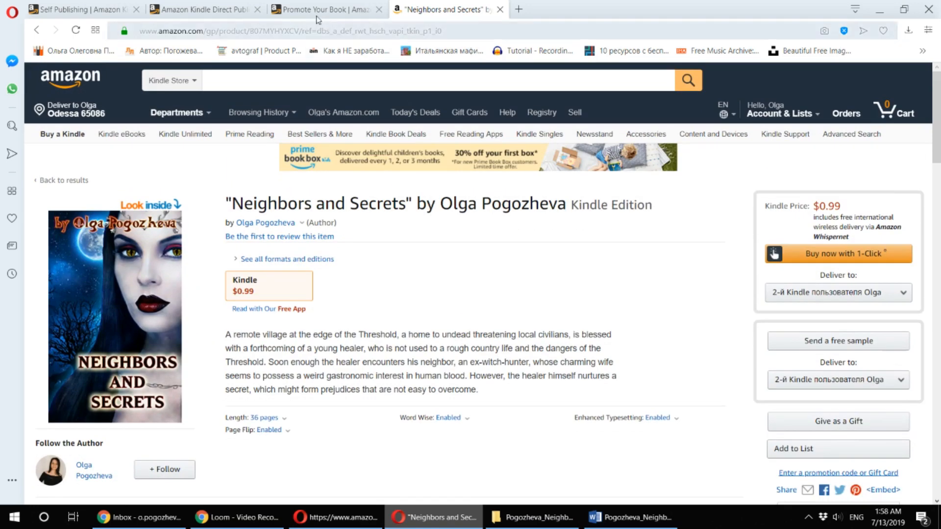
# - Look through the Promote Your Book help page, its programs table and related help topics, and return to the KDP Bookshelf
pyautogui.click(268, 9)
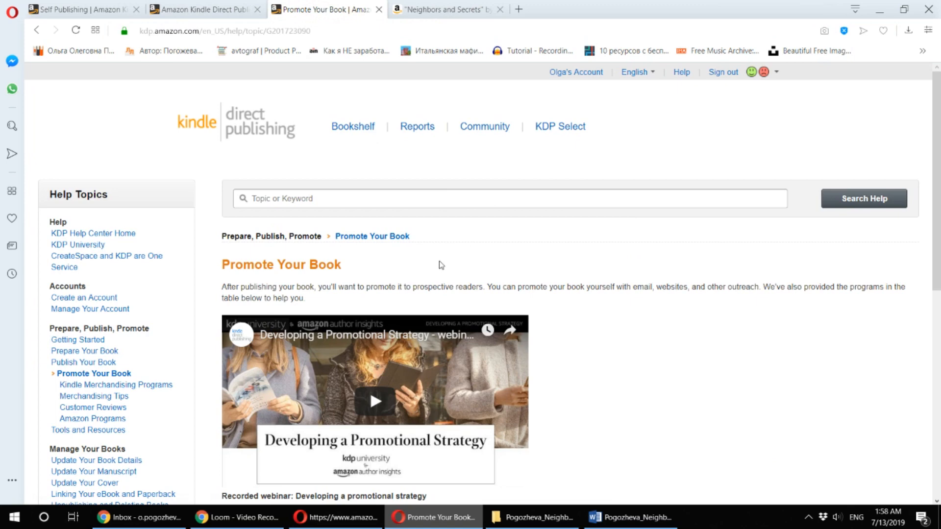
pyautogui.scroll(-2, 441, 264)
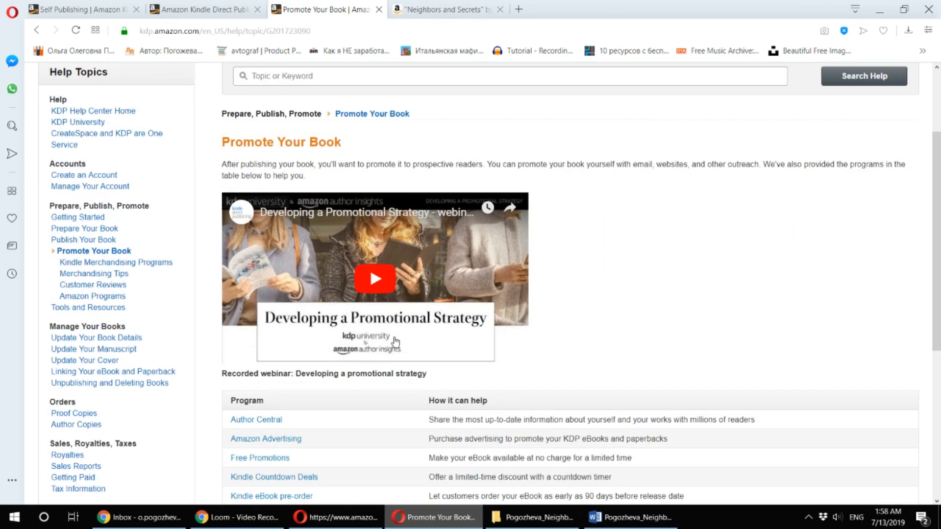
pyautogui.scroll(-2, 395, 338)
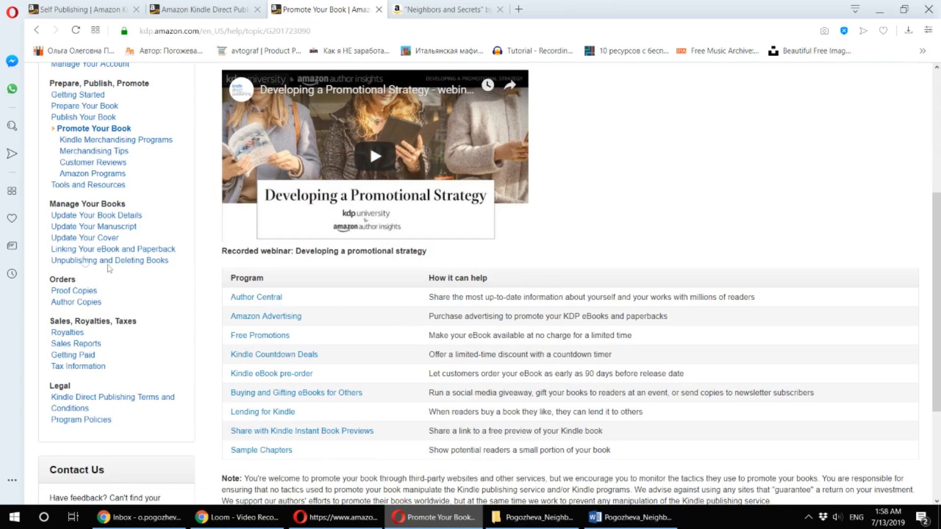
pyautogui.scroll(1, 128, 277)
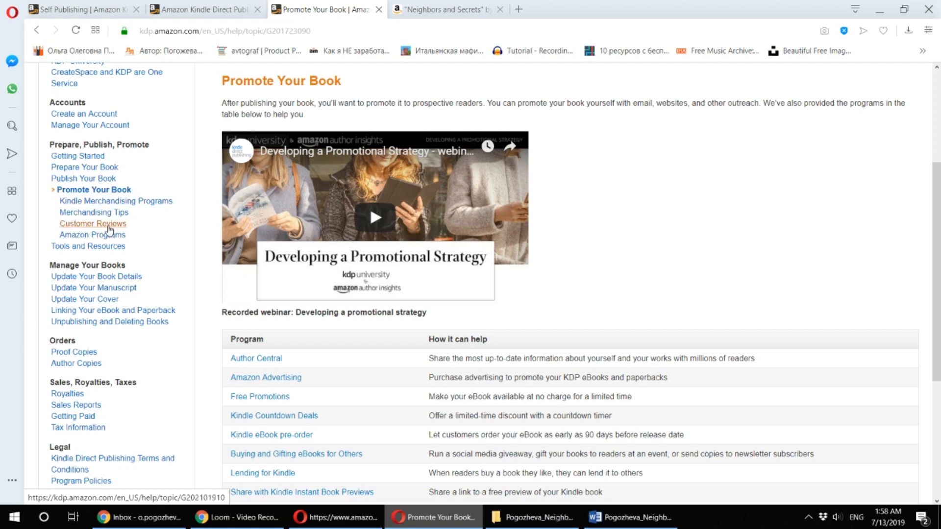
pyautogui.scroll(1, 682, 281)
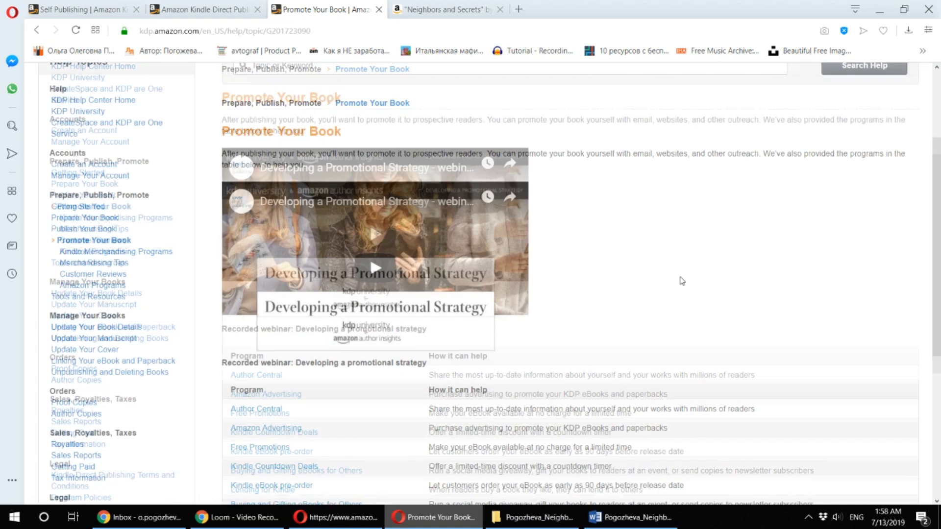
pyautogui.scroll(3, 682, 281)
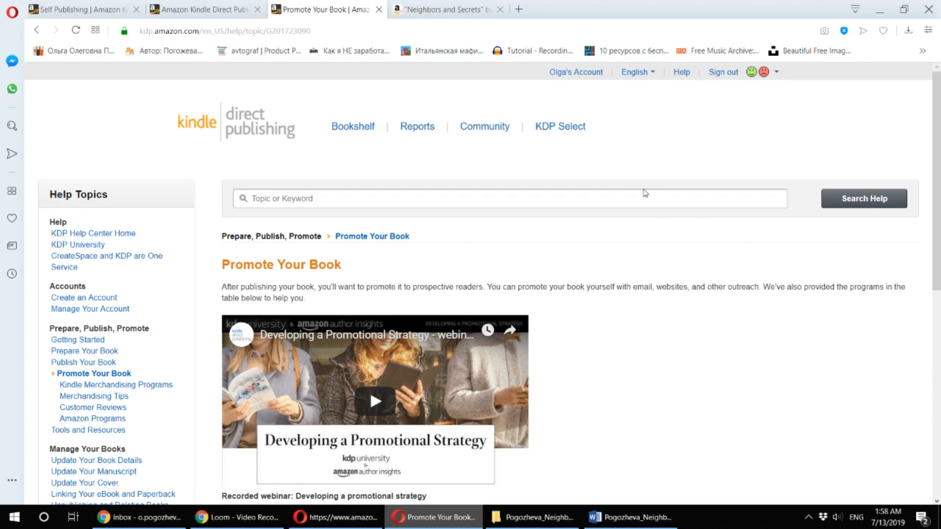
pyautogui.click(241, 9)
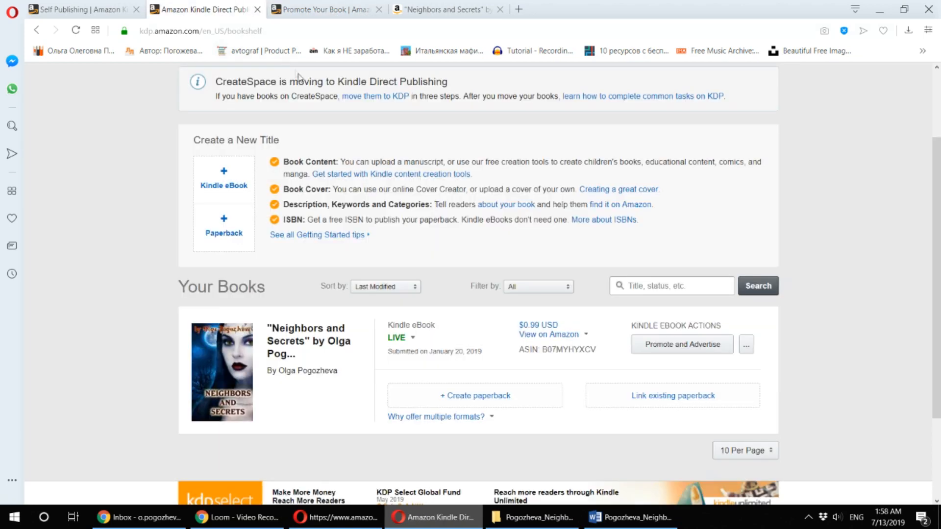